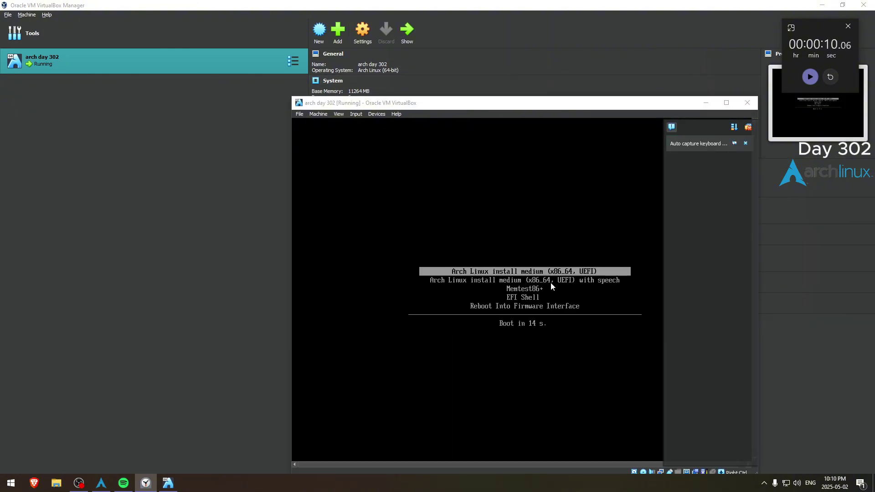
Step: Capture input in the VM, boot the default Arch install entry, and go fullscreen
{"action": "left_click", "coordinate": [551, 282]}
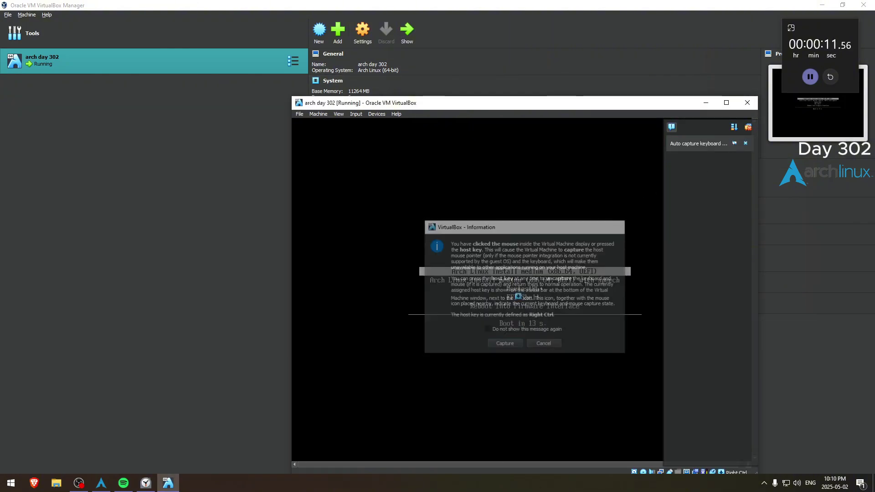
{"action": "key", "text": "Return"}
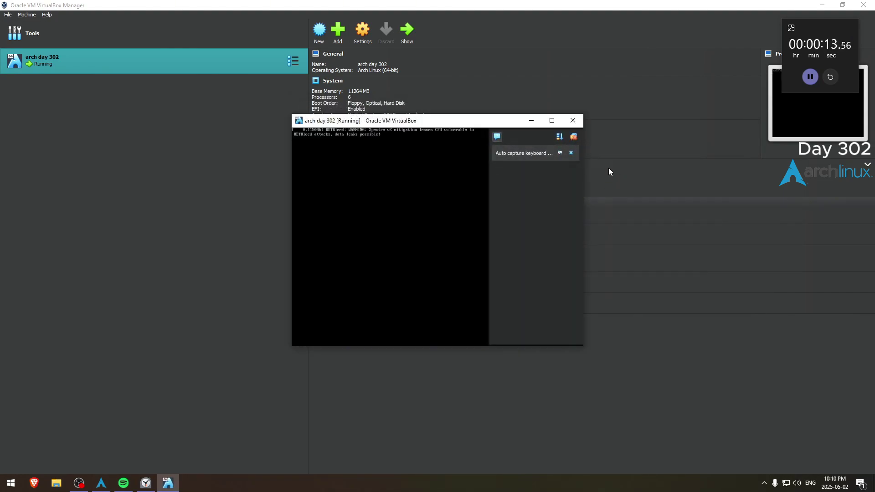
{"action": "left_click", "coordinate": [571, 153]}
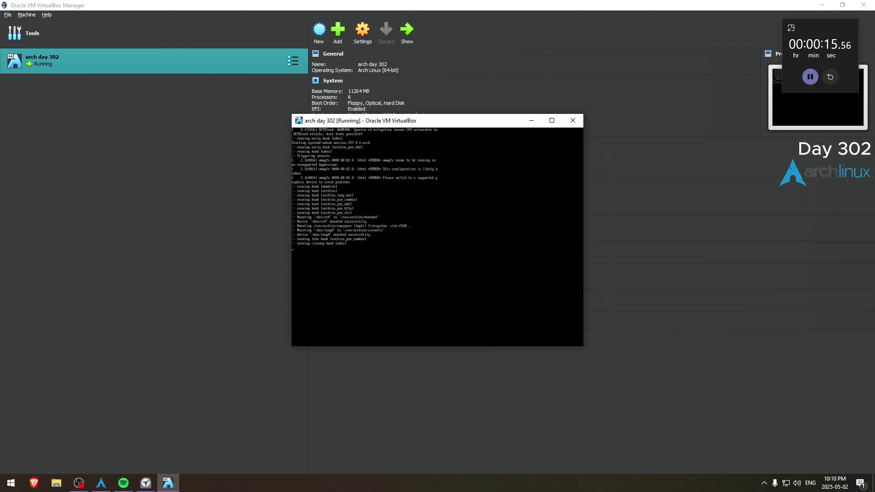
{"action": "key", "text": "ctrl_r+f"}
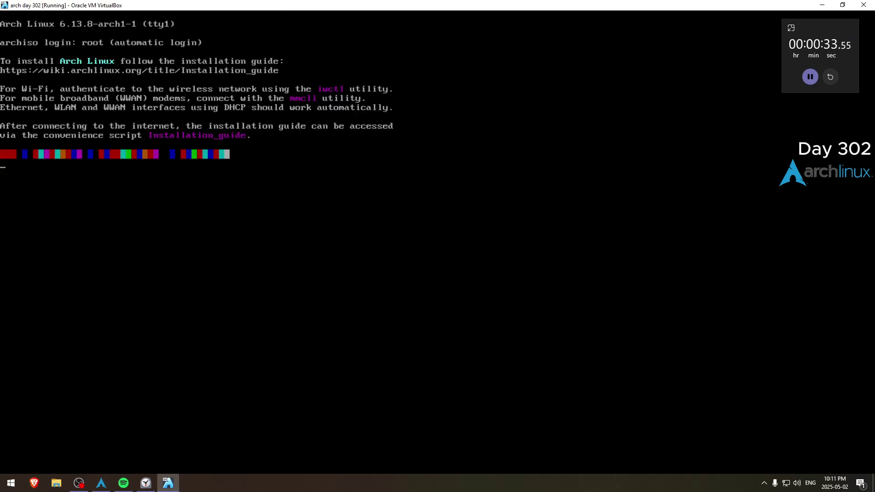
{"action": "type", "text": "cfdisk /dev/sda"}
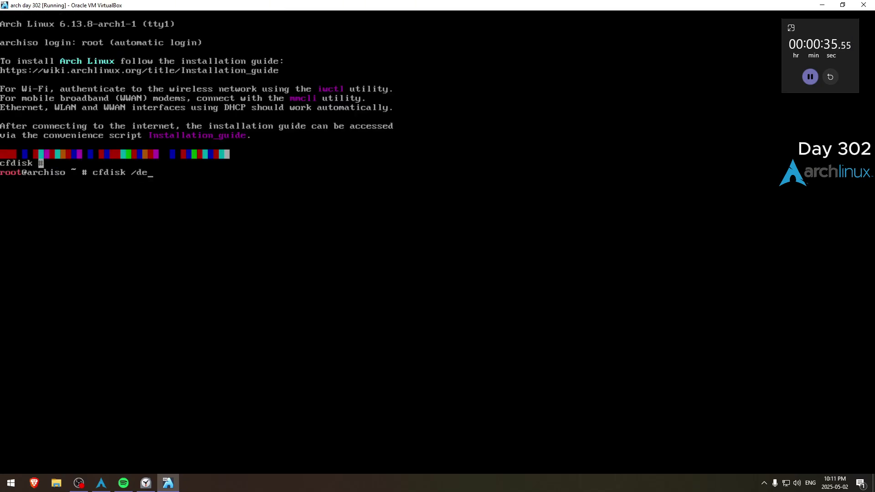
Step: Create the 800M and 2G partitions on /dev/sda in cfdisk
{"action": "key", "text": "Return"}
{"action": "key", "text": "Return"}
{"action": "key", "text": "BackSpace"}
{"action": "key", "text": "BackSpace"}
{"action": "type", "text": "800M"}
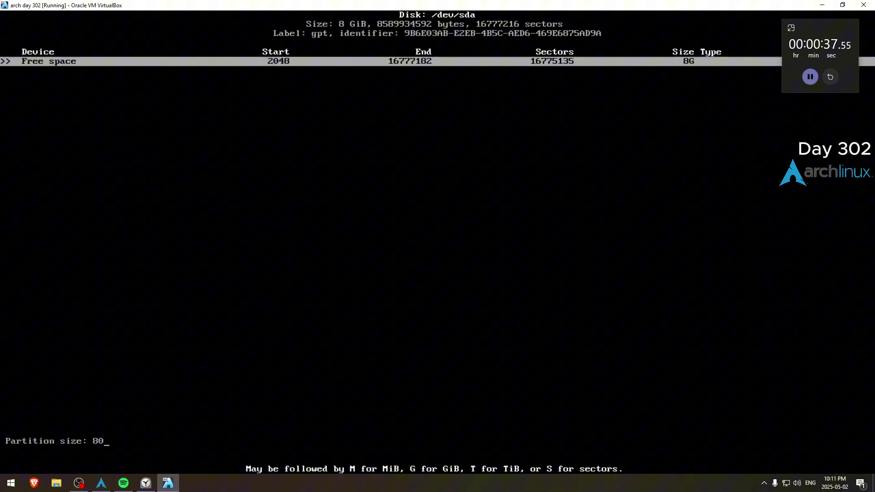
{"action": "key", "text": "Return"}
{"action": "key", "text": "Return"}
{"action": "key", "text": "BackSpace"}
{"action": "key", "text": "BackSpace"}
{"action": "key", "text": "BackSpace"}
{"action": "type", "text": "2G"}
{"action": "key", "text": "Return"}
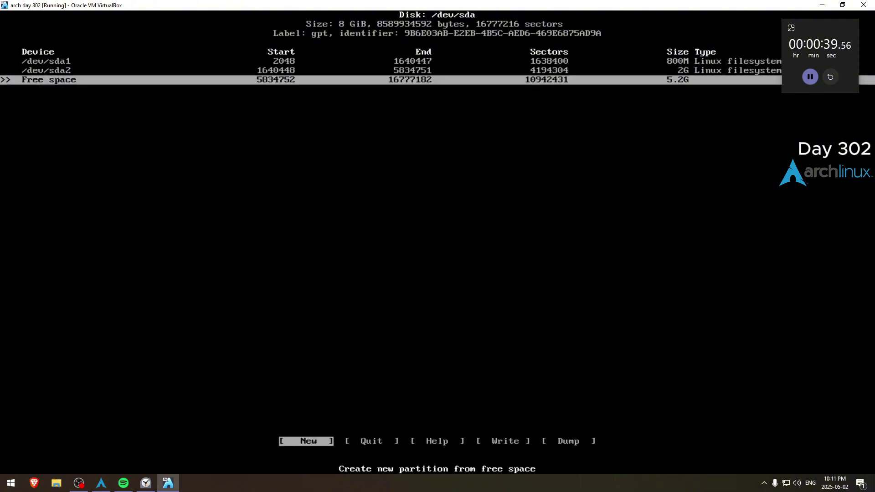
Step: Add a third partition from the remaining space and choose to write the table
{"action": "key", "text": "Left"}
{"action": "key", "text": "Return"}
{"action": "key", "text": "Escape"}
{"action": "key", "text": "Tab"}
{"action": "key", "text": "Left"}
{"action": "key", "text": "Return"}
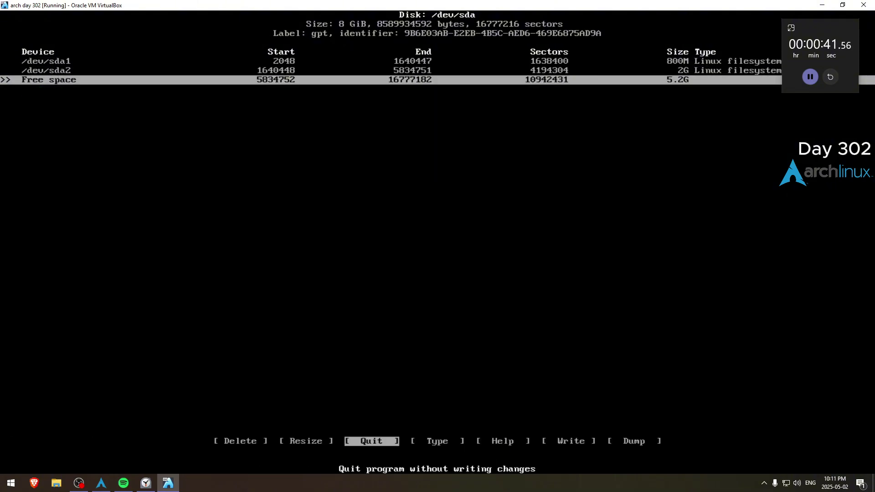
{"action": "key", "text": "Return"}
{"action": "key", "text": "Right"}
{"action": "key", "text": "Right"}
{"action": "key", "text": "Right"}
{"action": "key", "text": "Return"}
{"action": "type", "text": "yes"}
{"action": "key", "text": "Return"}
{"action": "key", "text": "Return"}
{"action": "type", "text": "m"}
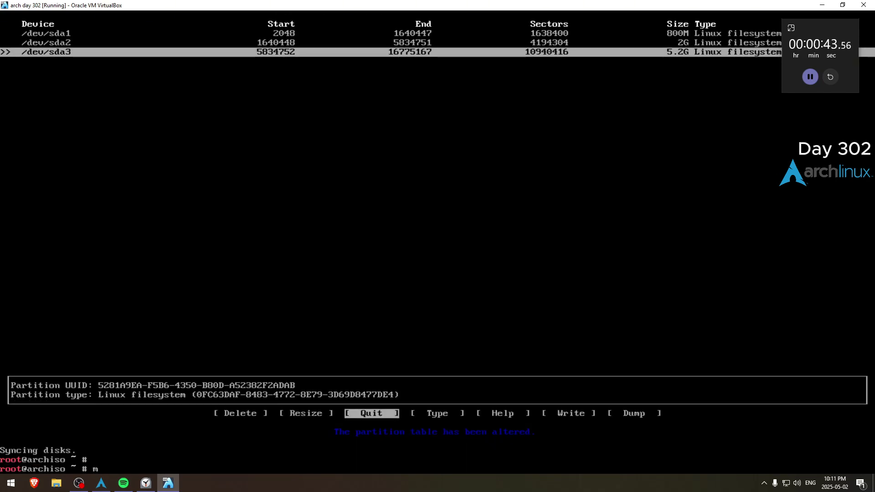
{"action": "type", "text": "kfs.ext4 /dev/sda3"}
Step: Format /dev/sda3 as ext4 and retry swap setup on /dev/sda2
{"action": "key", "text": "Return"}
{"action": "type", "text": "mkswap /dev/sda"}
{"action": "key", "text": "Return"}
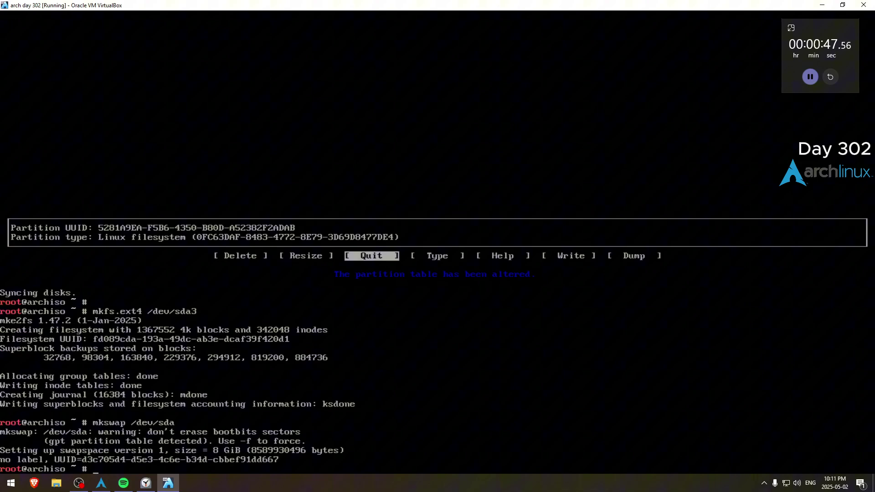
{"action": "key", "text": "Up"}
{"action": "key", "text": "Return"}
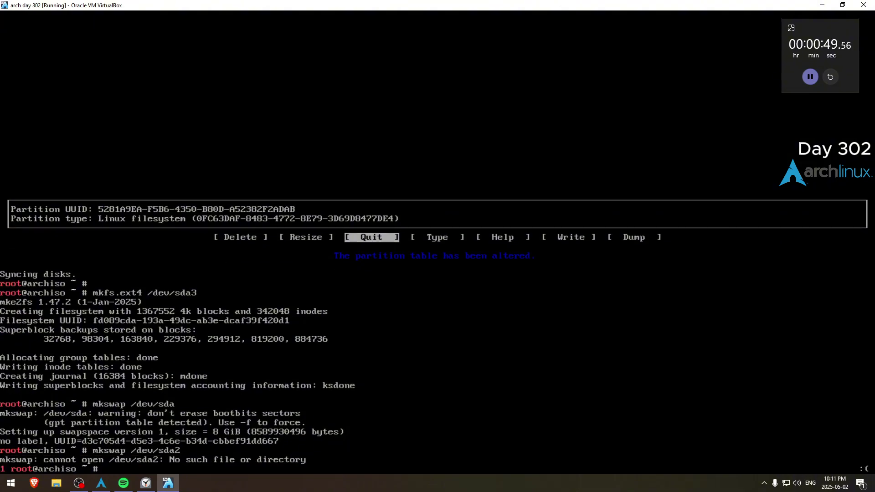
Step: Rewrite the partition table in cfdisk, then create swap on /dev/sda2
{"action": "key", "text": "Up"}
{"action": "key", "text": "Up"}
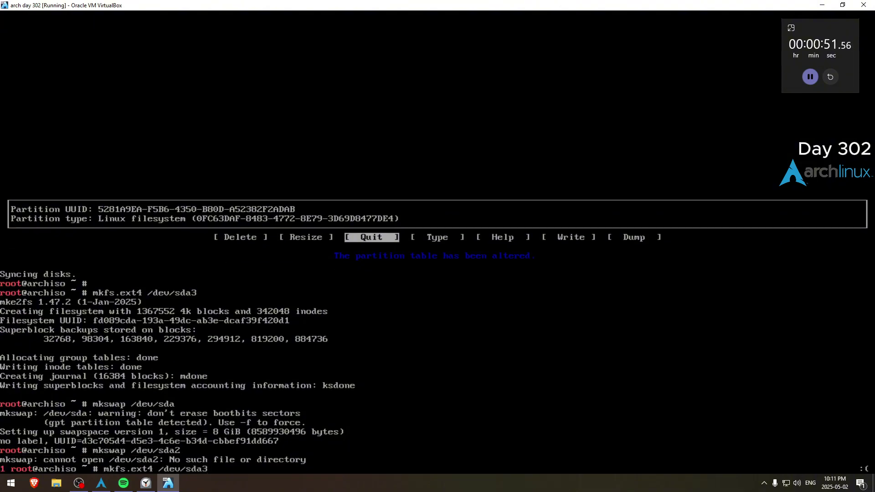
{"action": "key", "text": "Up"}
{"action": "key", "text": "Return"}
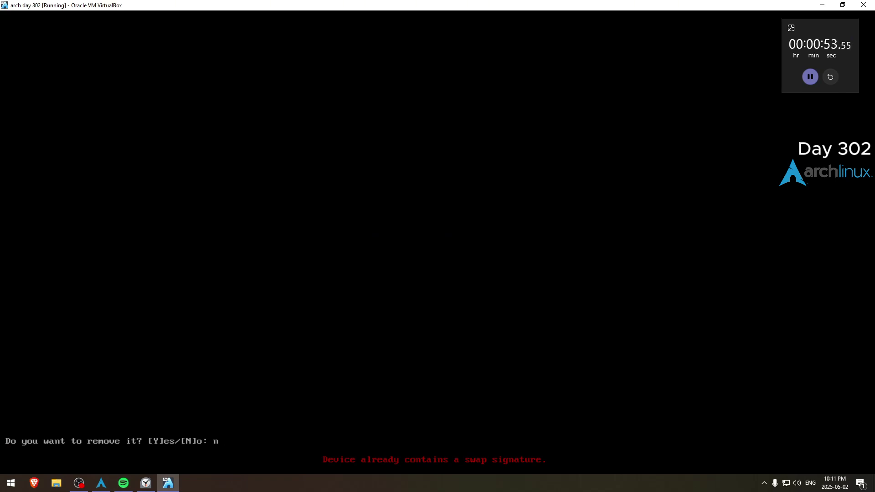
{"action": "key", "text": "Return"}
{"action": "key", "text": "Right"}
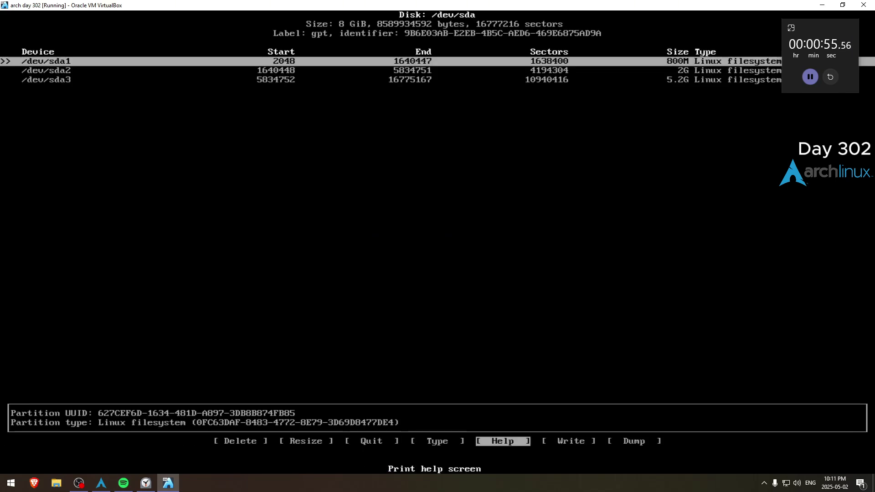
{"action": "key", "text": "Right"}
{"action": "key", "text": "Return"}
{"action": "type", "text": "yes"}
{"action": "key", "text": "Return"}
{"action": "type", "text": "q"}
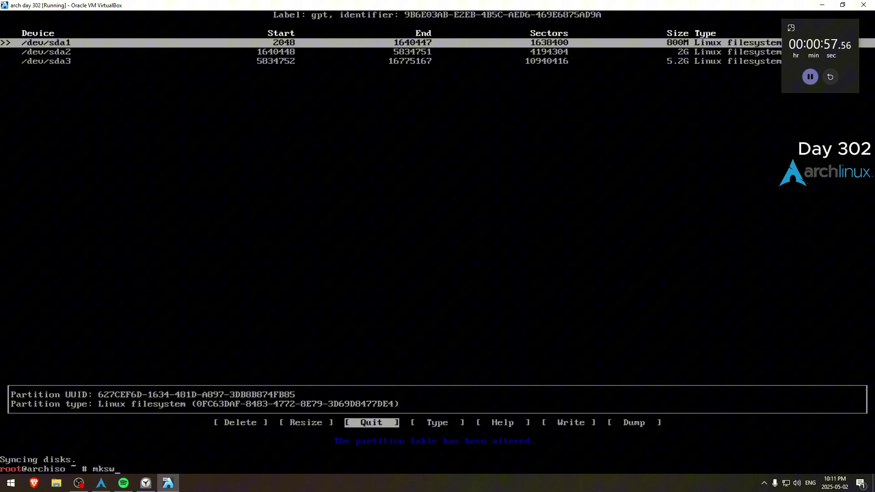
{"action": "type", "text": "mkswap /dev/sda2"}
{"action": "key", "text": "Return"}
{"action": "type", "text": "mk"}
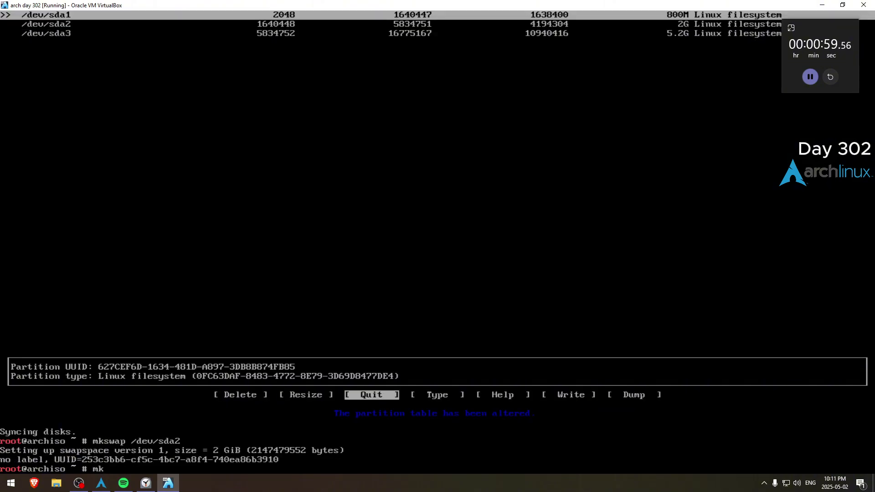
{"action": "type", "text": "fs.ga"}
{"action": "key", "text": "BackSpace"}
{"action": "key", "text": "BackSpace"}
{"action": "key", "text": "BackSpace"}
{"action": "key", "text": "BackSpace"}
{"action": "type", "text": "fat -F"}
{"action": "type", "text": " 32 /dev/sda1"}
Step: Format /dev/sda1 as FAT32, mount root at /mnt and boot at /mnt/boot
{"action": "key", "text": "Return"}
{"action": "type", "text": "mo"}
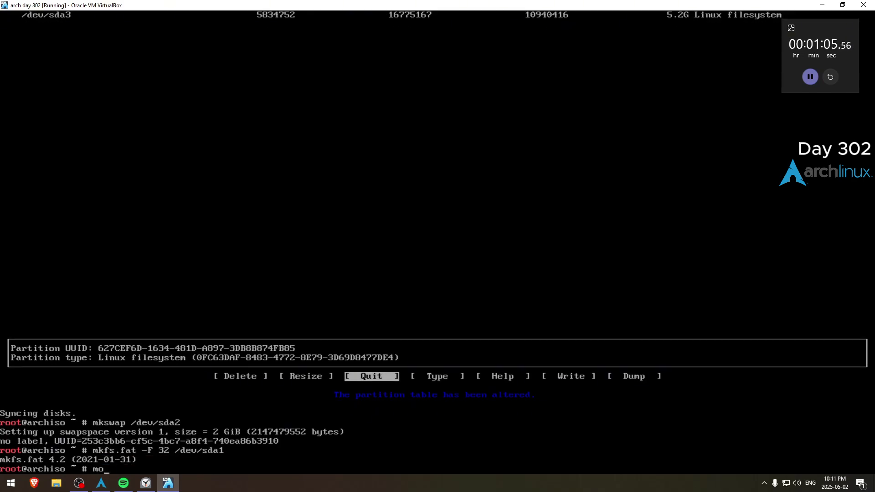
{"action": "type", "text": "unt /dev/sda3 /mnt"}
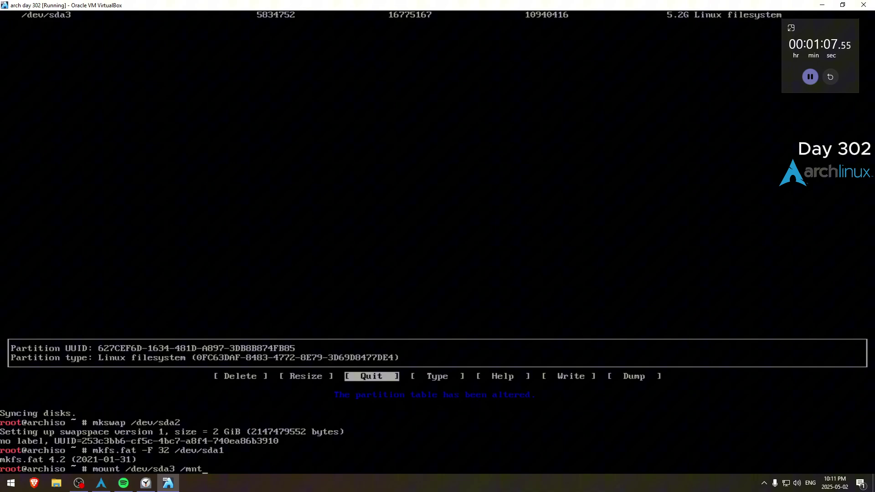
{"action": "key", "text": "Return"}
{"action": "type", "text": "mount --mkdir /de"}
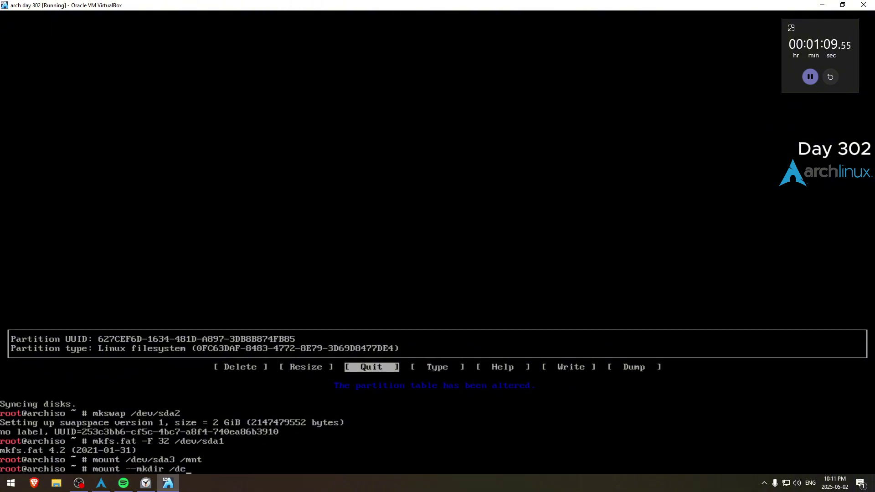
{"action": "type", "text": "v/sda1 /mnt.b"}
{"action": "key", "text": "BackSpace"}
{"action": "key", "text": "BackSpace"}
{"action": "type", "text": "/boto"}
{"action": "key", "text": "BackSpace"}
{"action": "key", "text": "BackSpace"}
{"action": "key", "text": "BackSpace"}
{"action": "type", "text": "oo"}
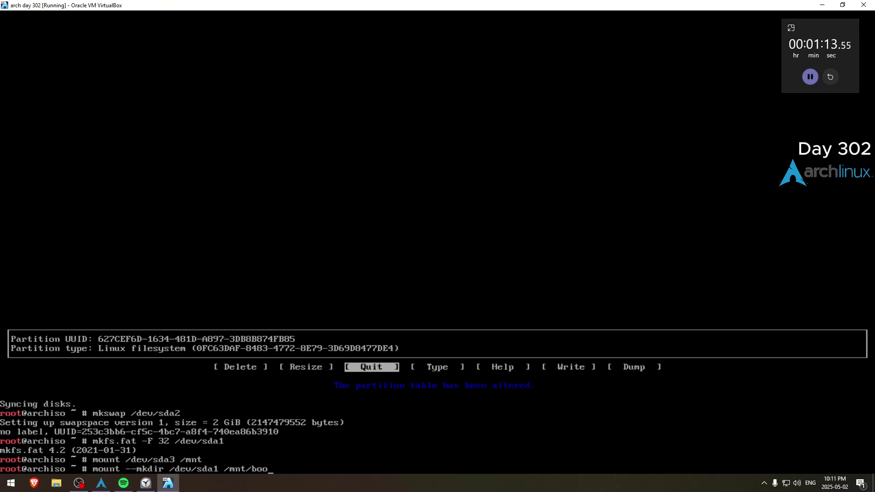
{"action": "type", "text": "t"}
{"action": "key", "text": "Return"}
{"action": "type", "text": "swapon d/e"}
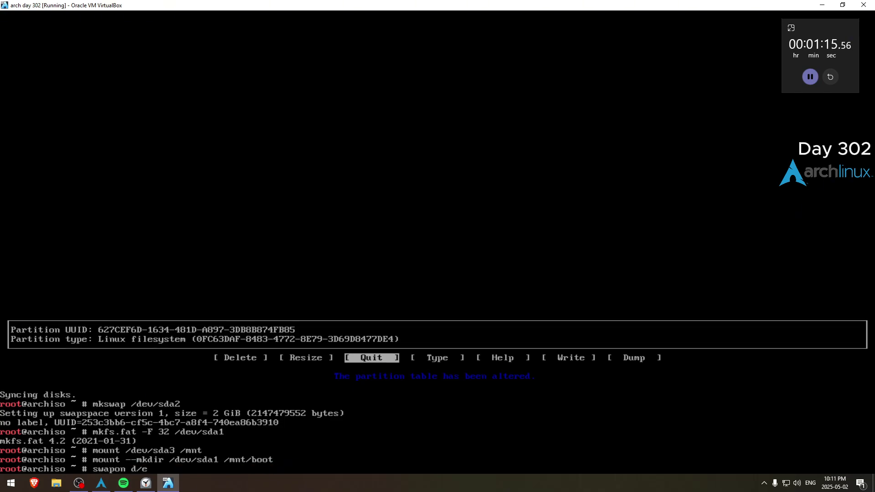
Step: Enable swap on /dev/sda2 and enter the pacstrap command with base, linux-zen, grub and more
{"action": "key", "text": "BackSpace"}
{"action": "key", "text": "BackSpace"}
{"action": "key", "text": "BackSpace"}
{"action": "type", "text": "/dev/sda2"}
{"action": "key", "text": "Return"}
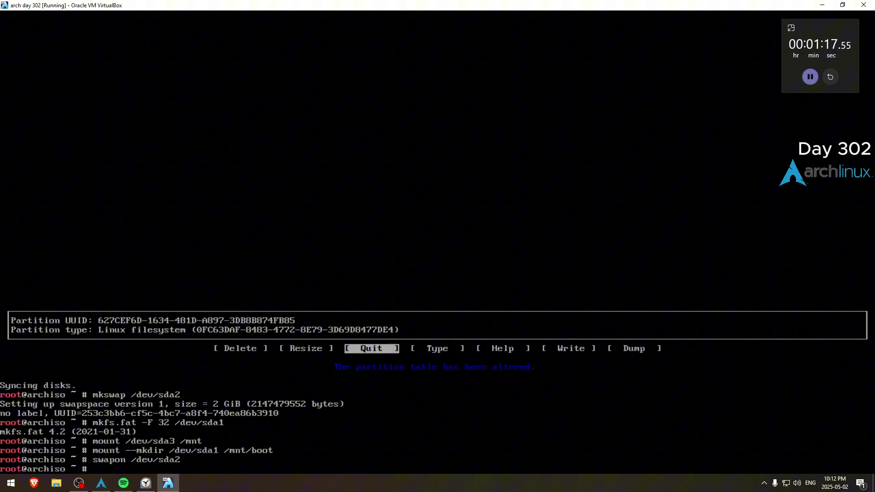
{"action": "type", "text": "pacstra"}
{"action": "type", "text": "mny"}
{"action": "type", "text": "se "}
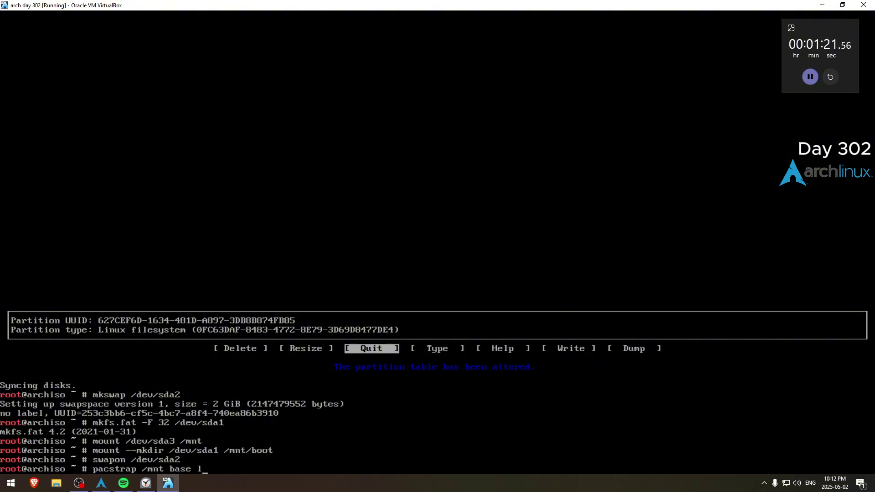
{"action": "type", "text": "linux-zne"}
{"action": "key", "text": "BackSpace"}
{"action": "key", "text": "BackSpace"}
{"action": "type", "text": "en linux-fi"}
{"action": "type", "text": "rmware network"}
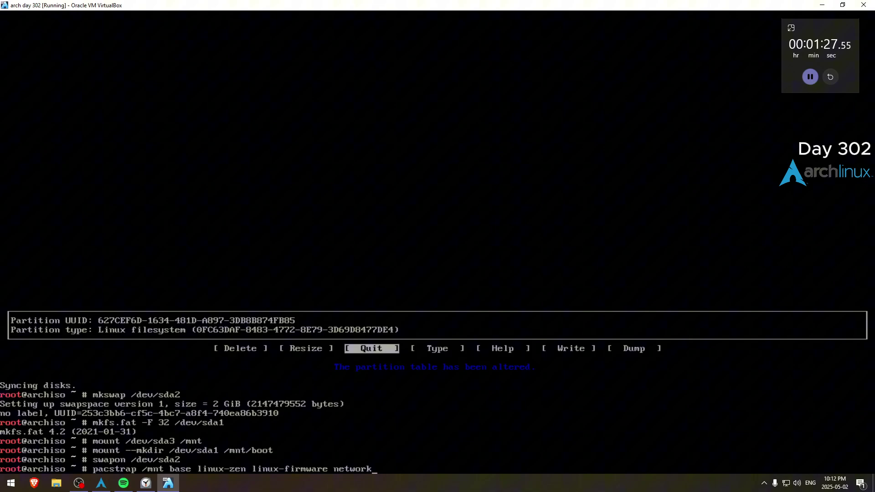
{"action": "type", "text": "manager screenfetch "}
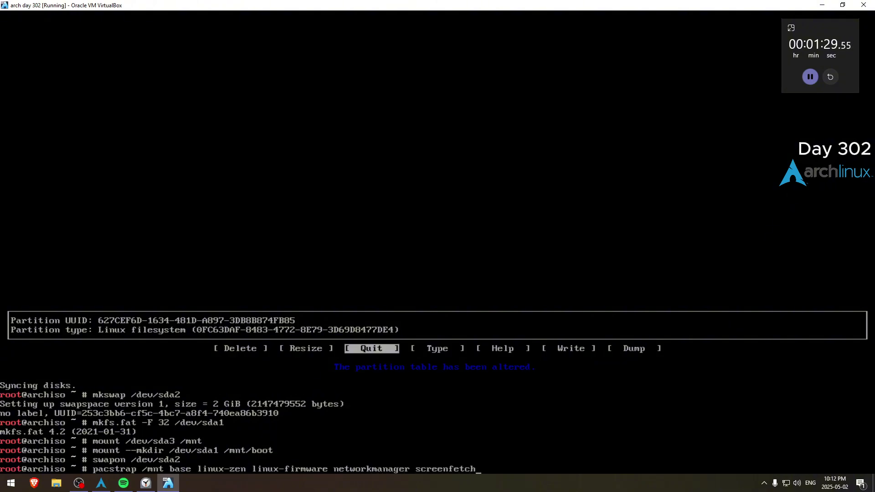
{"action": "type", "text": "cowsay lolcat nano"}
{"action": "type", "text": " ghru"}
{"action": "key", "text": "BackSpace"}
{"action": "type", "text": "r"}
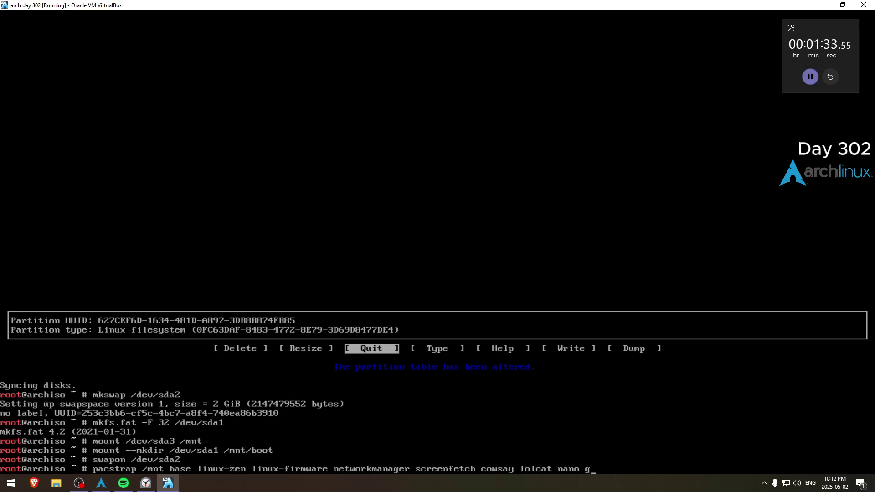
{"action": "type", "text": "ub efibootmgr"}
Step: Install packages with pacstrap, generate fstab via 'genfstab -U', and enter arch-chroot /mnt
{"action": "key", "text": "Return"}
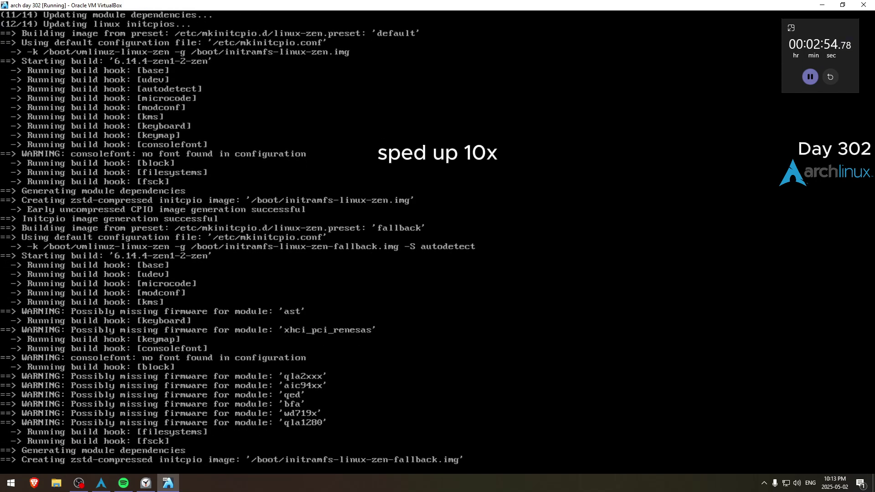
{"action": "type", "text": "genfstab -U"}
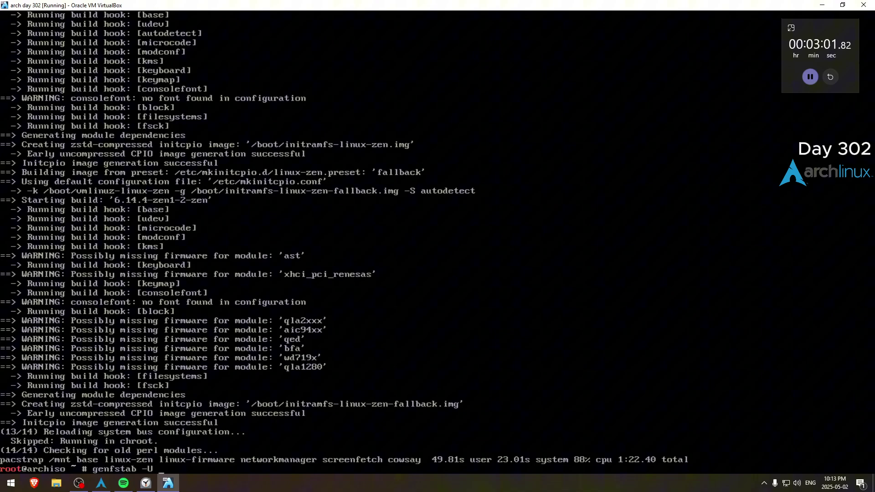
{"action": "type", "text": "/mnt >> /mnt/e"}
{"action": "type", "text": "tc/fstab"}
{"action": "key", "text": "Return"}
{"action": "type", "text": "arch"}
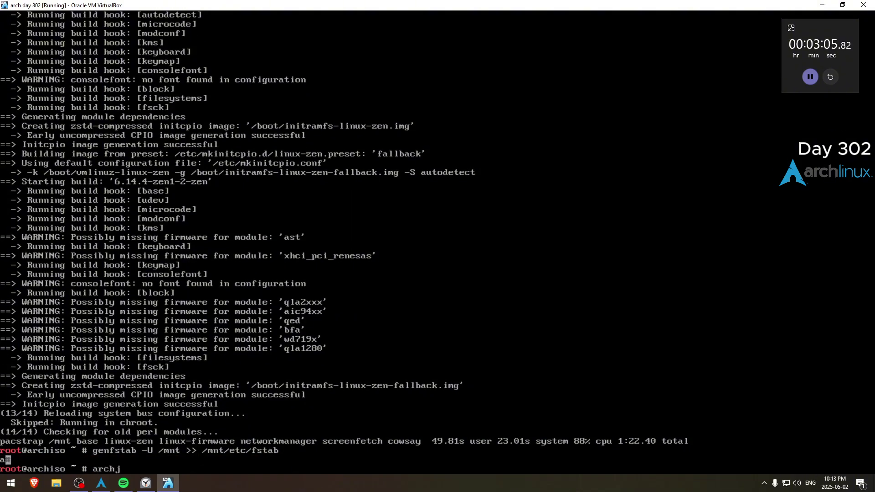
{"action": "type", "text": "-chroot /mnt"}
{"action": "key", "text": "Return"}
{"action": "type", "text": "ln -sf /su"}
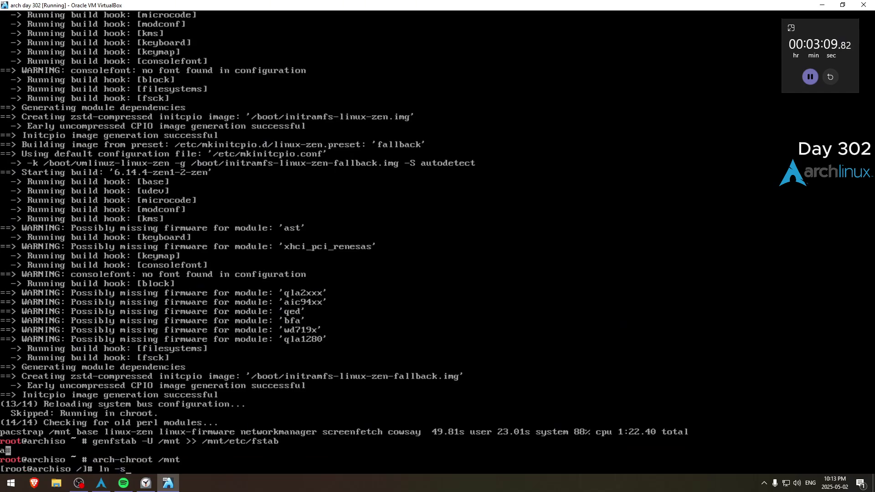
{"action": "key", "text": "BackSpace"}
{"action": "key", "text": "BackSpace"}
{"action": "type", "text": "usr/s"}
{"action": "type", "text": "hare/z"}
{"action": "type", "text": "oneinfo/"}
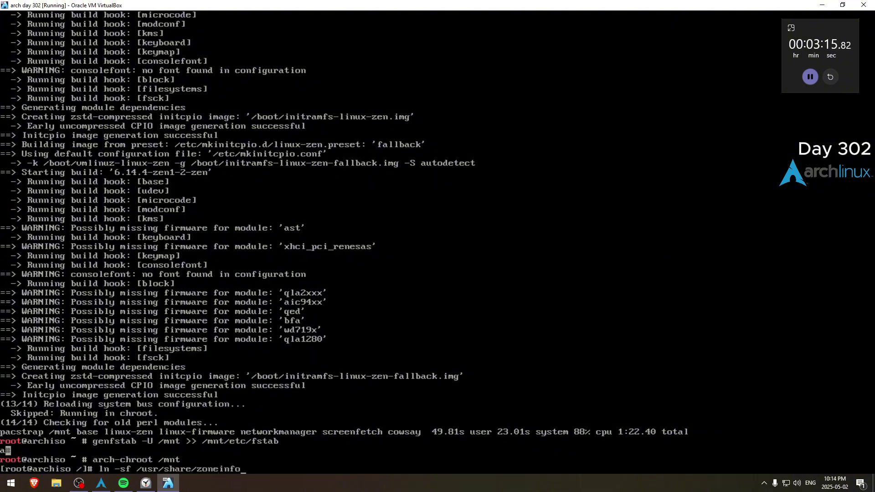
{"action": "type", "text": "Can"}
Step: Link the time zone to Canada/Eastern, sync the hardware clock, and open /etc/locale.gen
{"action": "key", "text": "Caps_Lock"}
{"action": "type", "text": "n"}
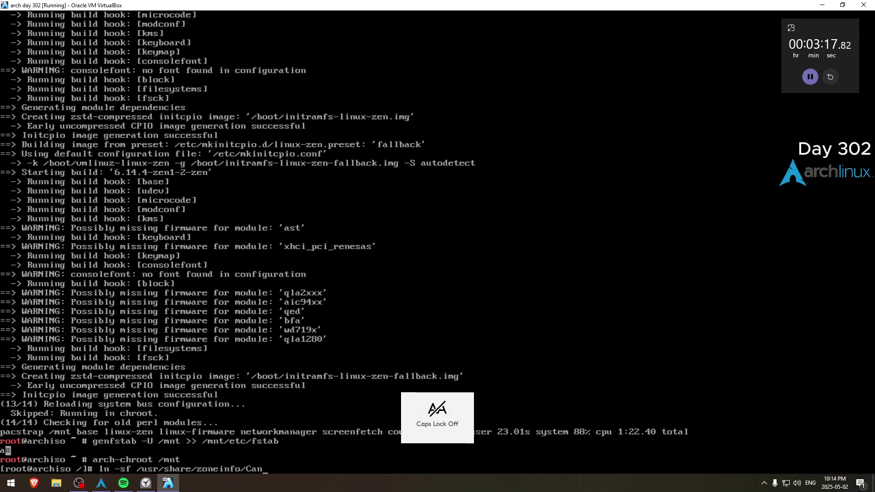
{"action": "type", "text": "ada/Ea"}
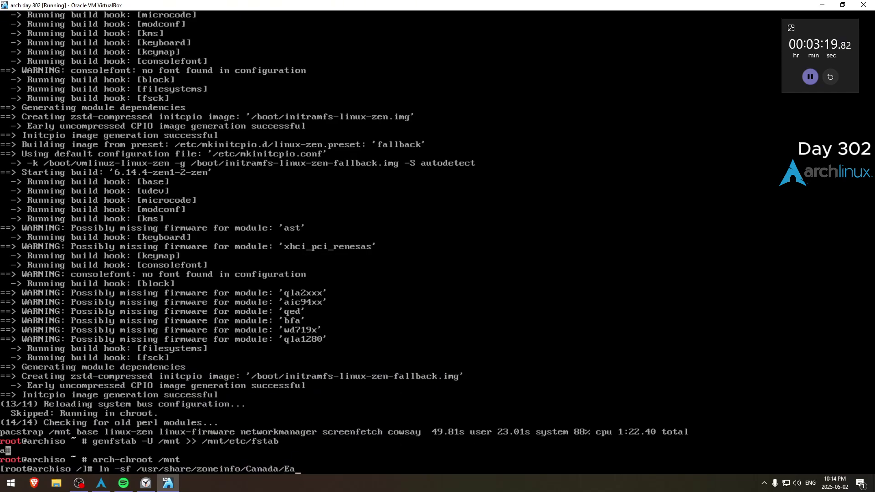
{"action": "type", "text": "stern /e"}
{"action": "type", "text": "tc/localtime"}
{"action": "key", "text": "Return"}
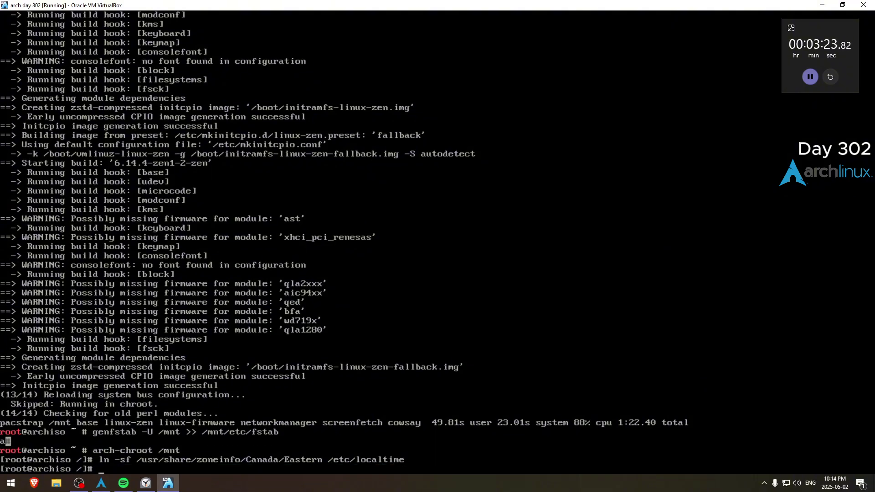
{"action": "type", "text": "ock --"}
{"action": "type", "text": "systohc"}
{"action": "key", "text": "Return"}
{"action": "type", "text": "na"}
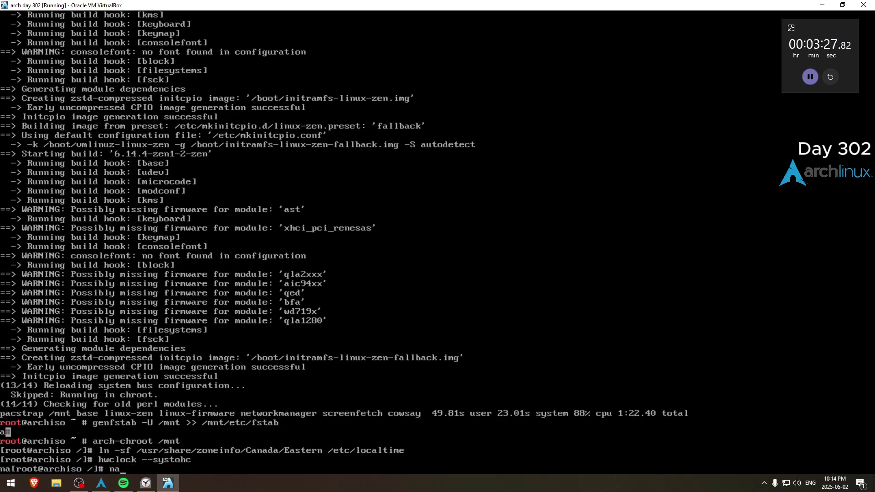
{"action": "type", "text": "no /et"}
{"action": "type", "text": "ocale.gen"}
{"action": "key", "text": "Return"}
Step: Uncomment en_US.UTF-8 in /etc/locale.gen, save it, and run locale-gen
{"action": "key", "text": "ctrl+w"}
{"action": "type", "text": "en_US"}
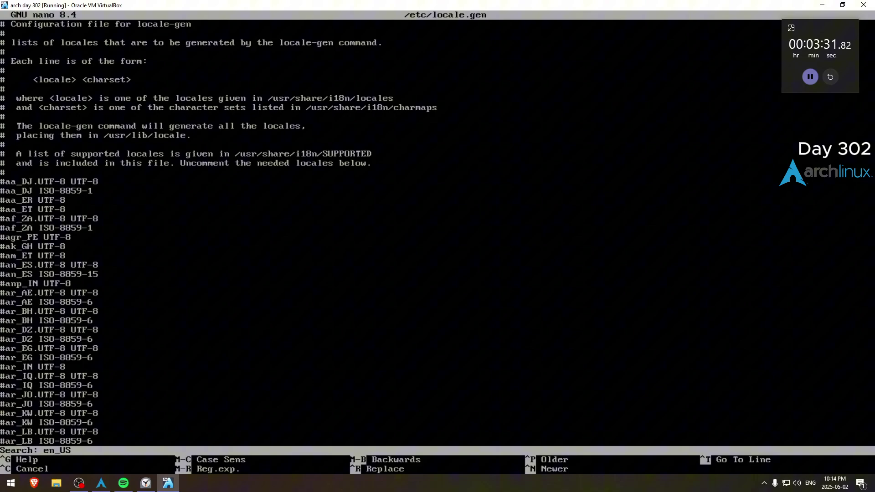
{"action": "key", "text": "Return"}
{"action": "key", "text": "Delete"}
{"action": "key", "text": "ctrl+o"}
{"action": "key", "text": "Return"}
{"action": "type", "text": "local"}
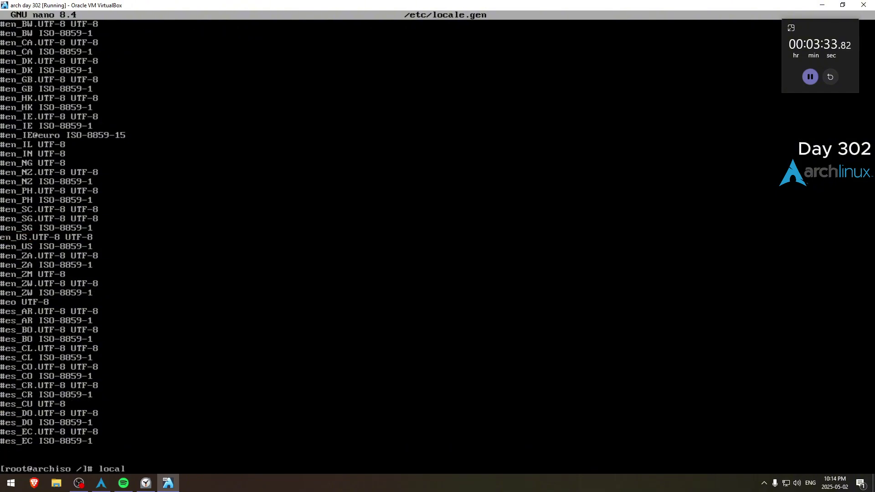
{"action": "type", "text": "e-gen"}
{"action": "key", "text": "Return"}
{"action": "type", "text": "nan"}
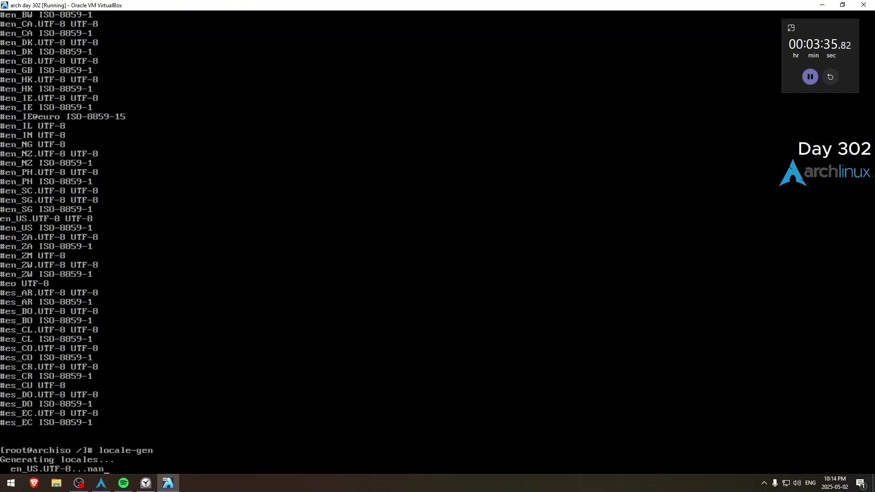
{"action": "type", "text": "o /etc/lc"}
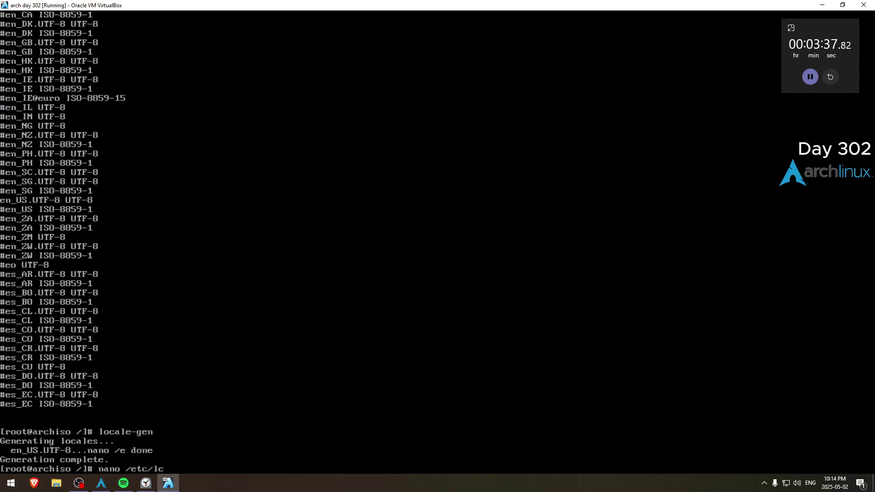
Step: Create /etc/locale.conf containing LANG=en_US.UTF-8 and save it
{"action": "key", "text": "BackSpace"}
{"action": "type", "text": "ocale.conf"}
{"action": "key", "text": "Return"}
{"action": "type", "text": "LAN"}
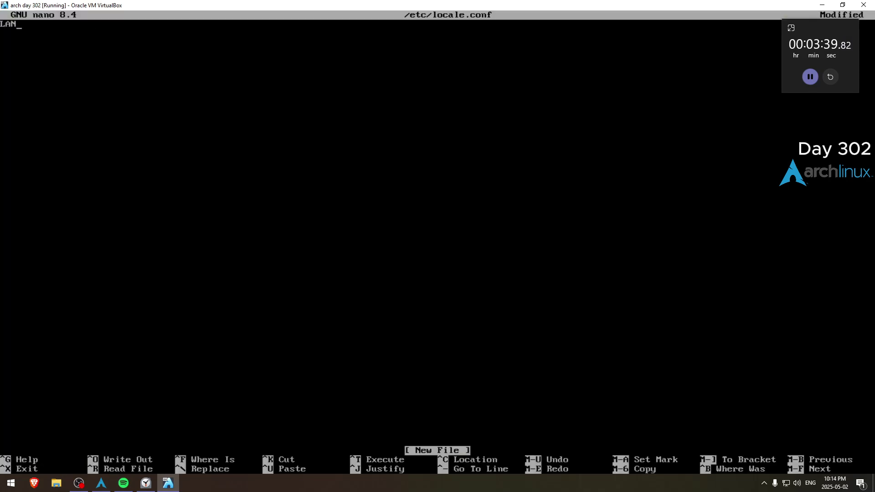
{"action": "type", "text": "G=en_US.u"}
{"action": "type", "text": "TF-8"}
{"action": "key", "text": "ctrl+x"}
{"action": "key", "text": "y"}
{"action": "key", "text": "Return"}
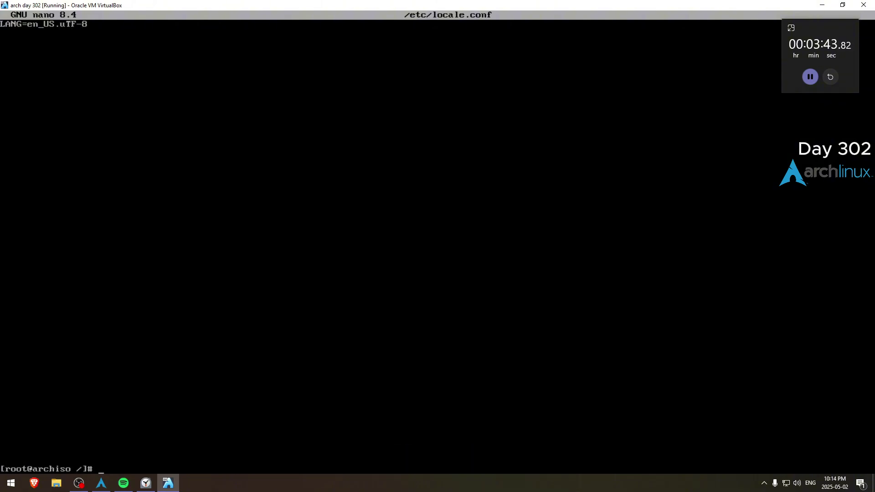
{"action": "type", "text": "grub-in"}
{"action": "type", "text": "stall --target=x"}
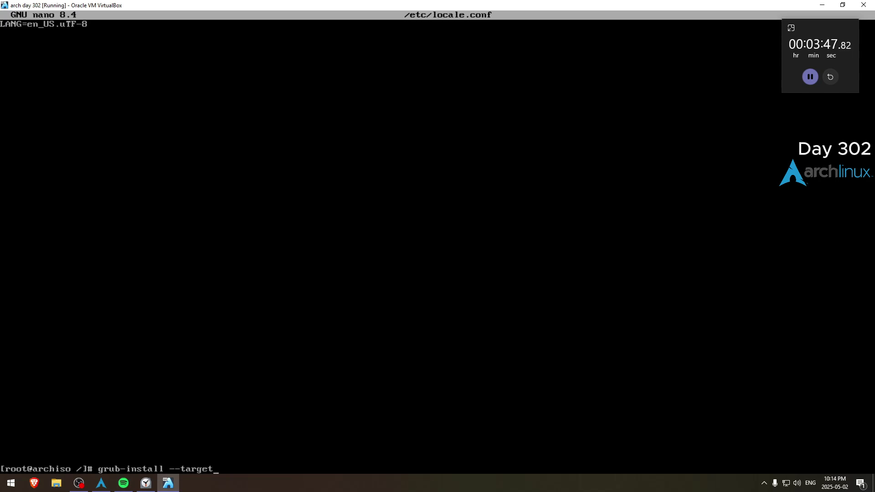
{"action": "type", "text": "86_64"}
{"action": "type", "text": "-efi --efi-direc"}
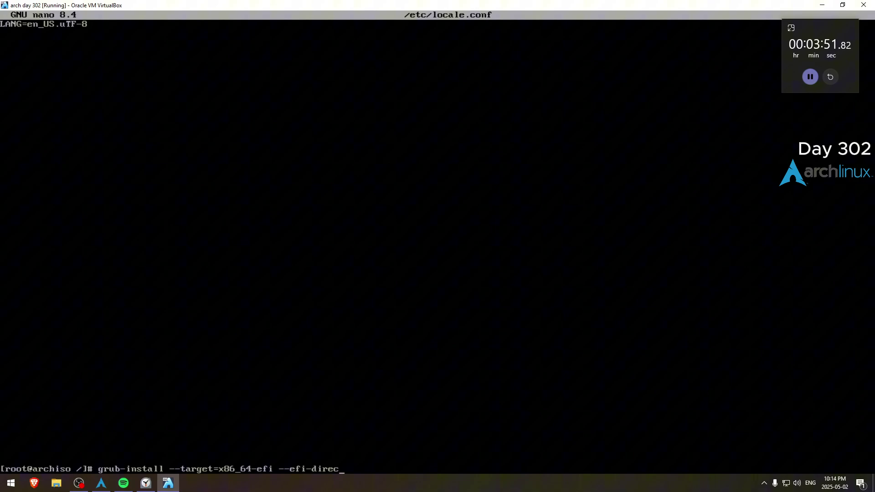
{"action": "type", "text": "tory-"}
Step: Install GRUB with target x86_64-efi, EFI directory /boot and bootloader ID GRUB
{"action": "key", "text": "BackSpace"}
{"action": "type", "text": "/boot --bootloda"}
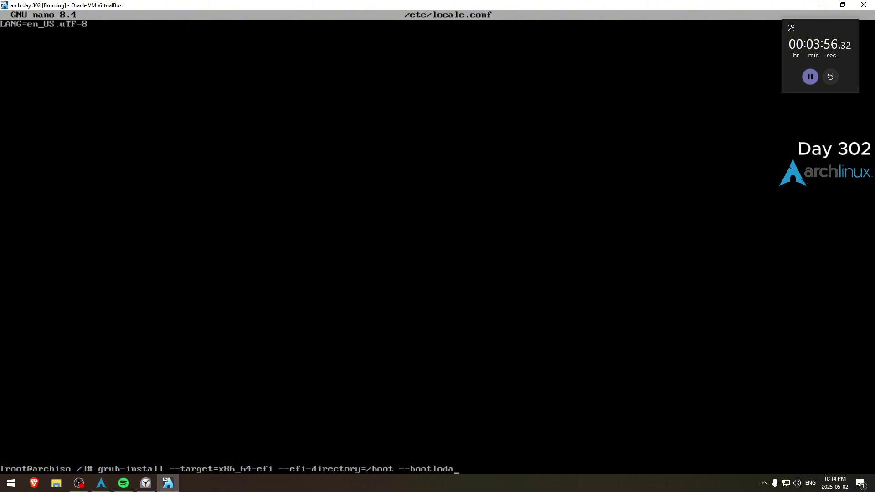
{"action": "key", "text": "BackSpace"}
{"action": "key", "text": "BackSpace"}
{"action": "type", "text": "ad"}
{"action": "type", "text": "er-id=GRUB"}
{"action": "key", "text": "Return"}
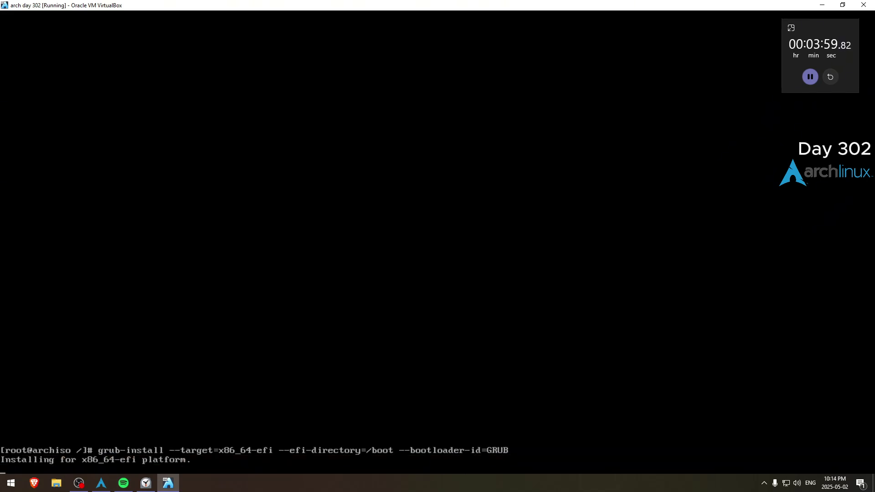
{"action": "type", "text": "grub0m"}
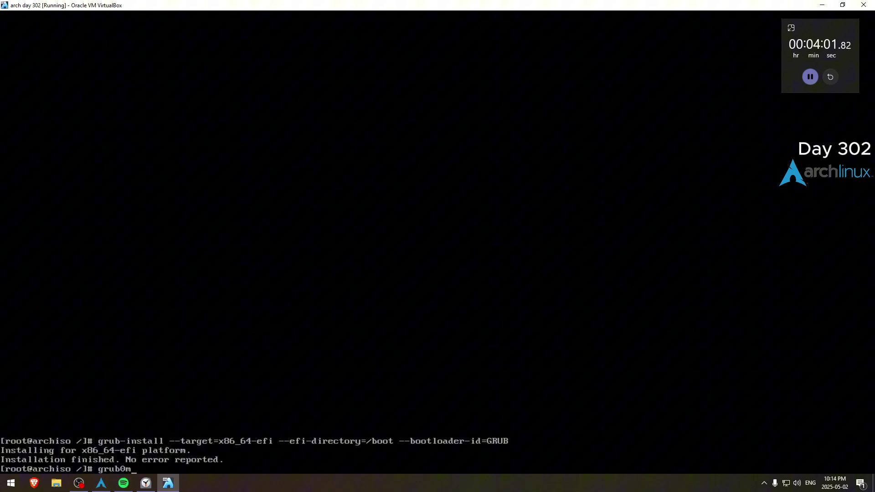
Step: Generate /boot/grub/grub.cfg with grub-mkconfig
{"action": "key", "text": "BackSpace"}
{"action": "key", "text": "BackSpace"}
{"action": "type", "text": "-mkconfig"}
{"action": "key", "text": "BackSpace"}
{"action": "type", "text": "//boot/grub/"}
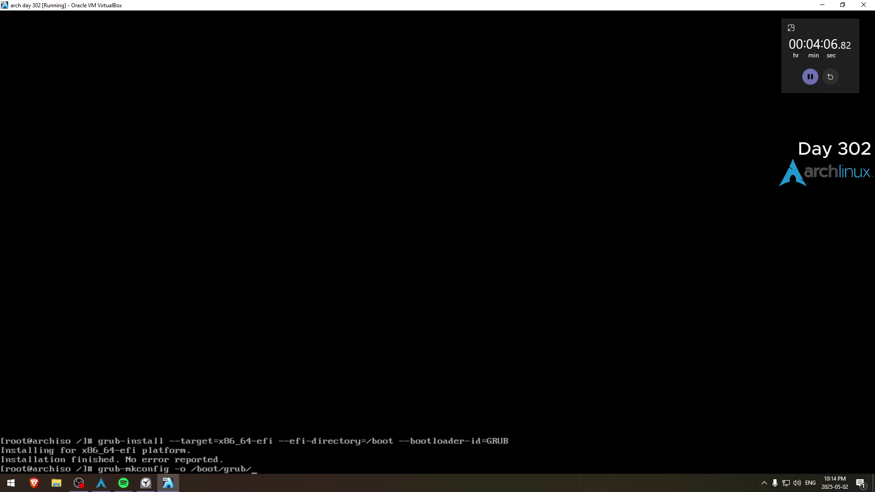
{"action": "type", "text": "grub.cfg"}
{"action": "key", "text": "Return"}
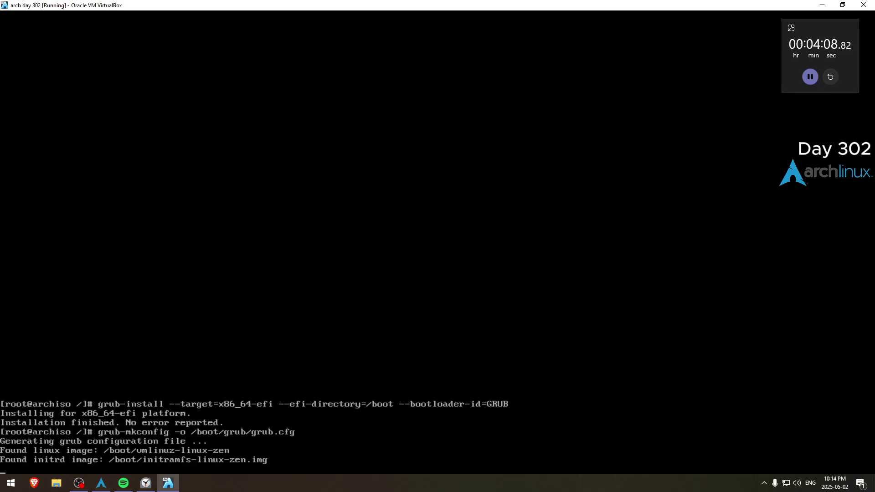
{"action": "type", "text": "systemctl e"}
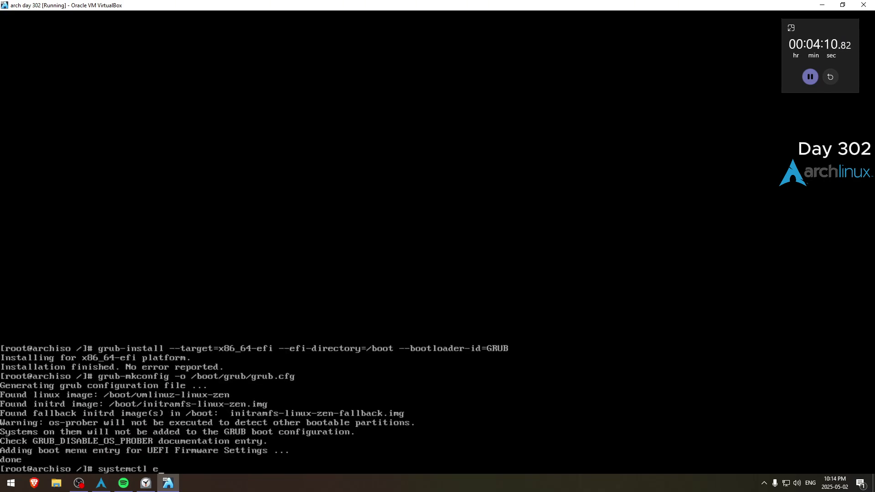
{"action": "type", "text": "nable NetworkManag"}
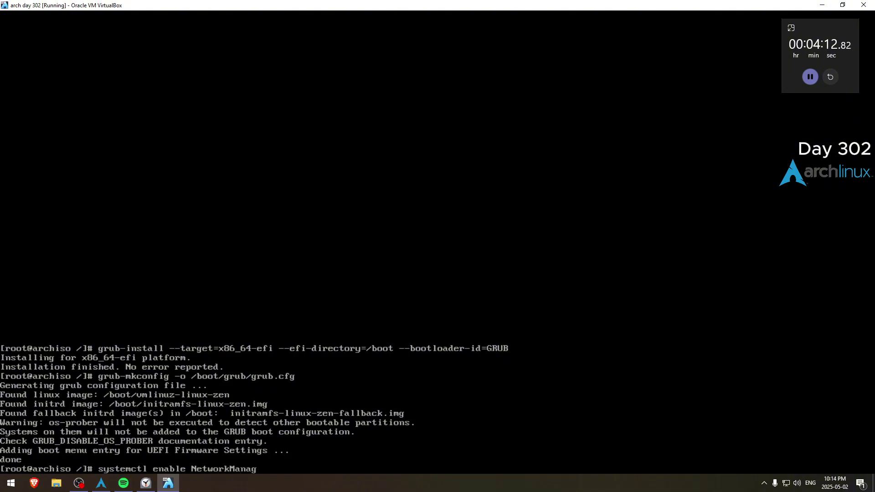
{"action": "type", "text": "er"}
Step: Enable NetworkManager, set the root password, exit the chroot and reboot
{"action": "key", "text": "Return"}
{"action": "type", "text": "pass"}
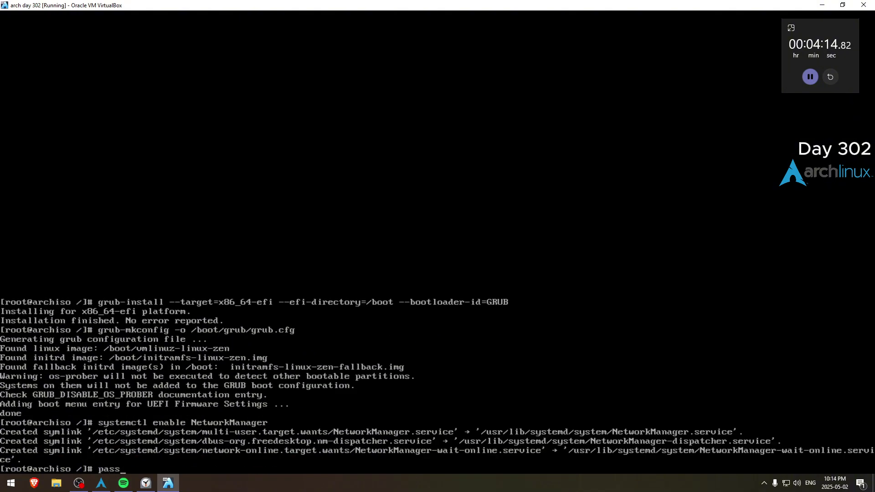
{"action": "type", "text": "wd"}
{"action": "key", "text": "Return"}
{"action": "key", "text": "Return"}
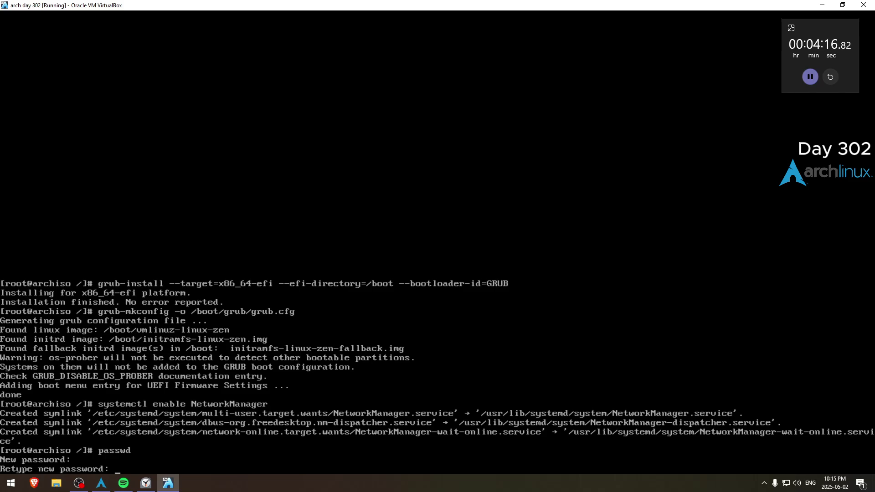
{"action": "key", "text": "Return"}
{"action": "type", "text": "exit"}
{"action": "key", "text": "Return"}
{"action": "type", "text": "reboot"}
{"action": "key", "text": "Return"}
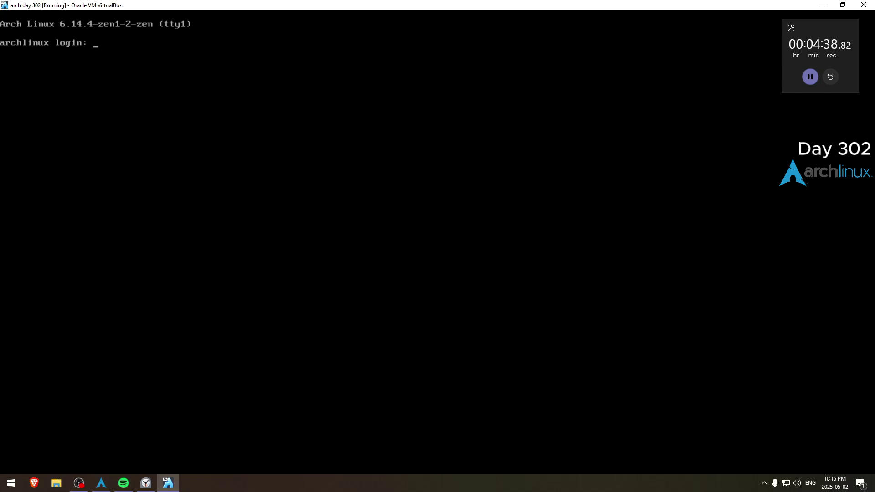
{"action": "type", "text": "root"}
Step: Log in as root, run screenfetch, and show a lolcat dragon saying 'Day 302!'
{"action": "key", "text": "Return"}
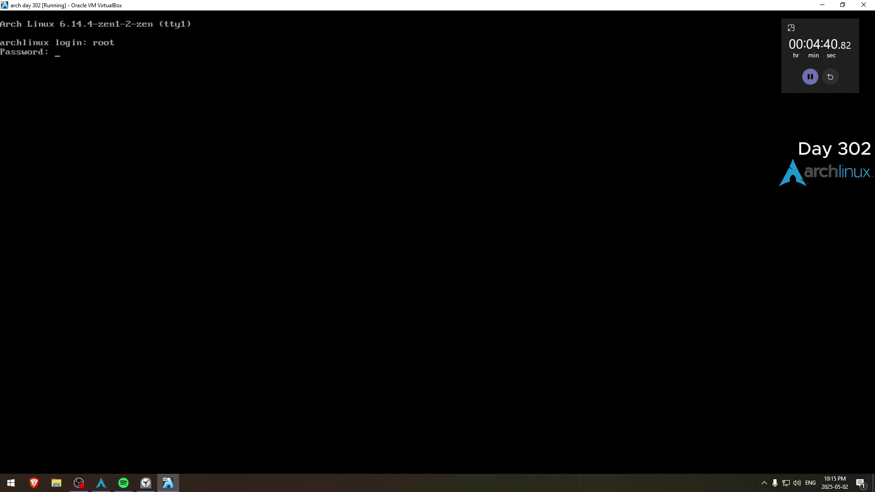
{"action": "key", "text": "Return"}
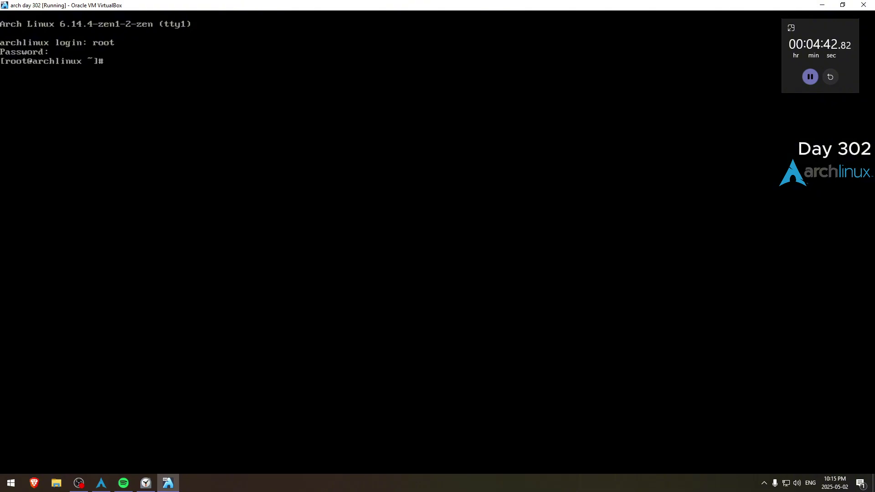
{"action": "type", "text": "screen"}
{"action": "type", "text": "fetch"}
{"action": "key", "text": "Return"}
{"action": "type", "text": "cowsay "}
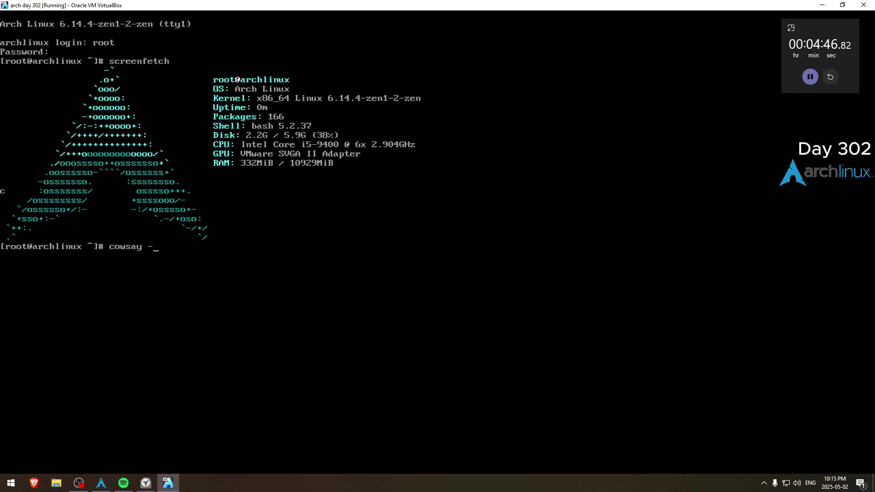
{"action": "type", "text": "-f dragon Day "}
{"action": "type", "text": "30"}
{"action": "key", "text": "BackSpace"}
{"action": "type", "text": "02!"}
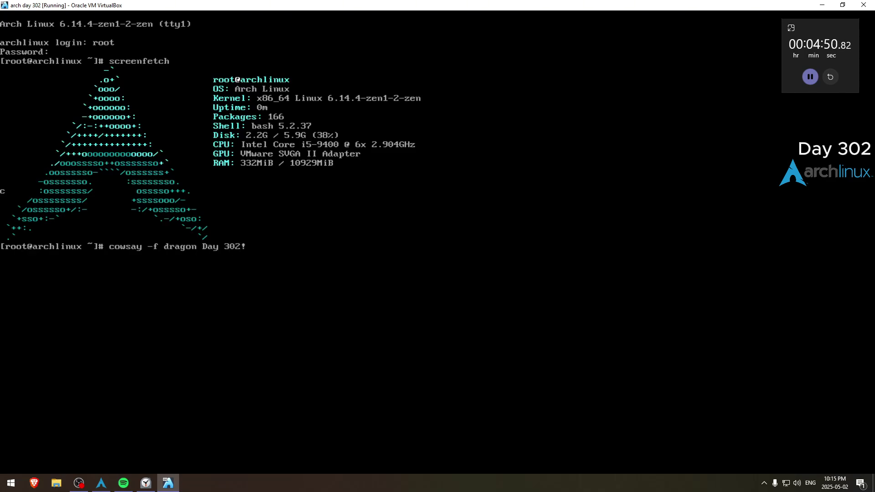
{"action": "type", "text": " | lolcat"}
{"action": "key", "text": "Return"}
{"action": "type", "text": "ppn"}
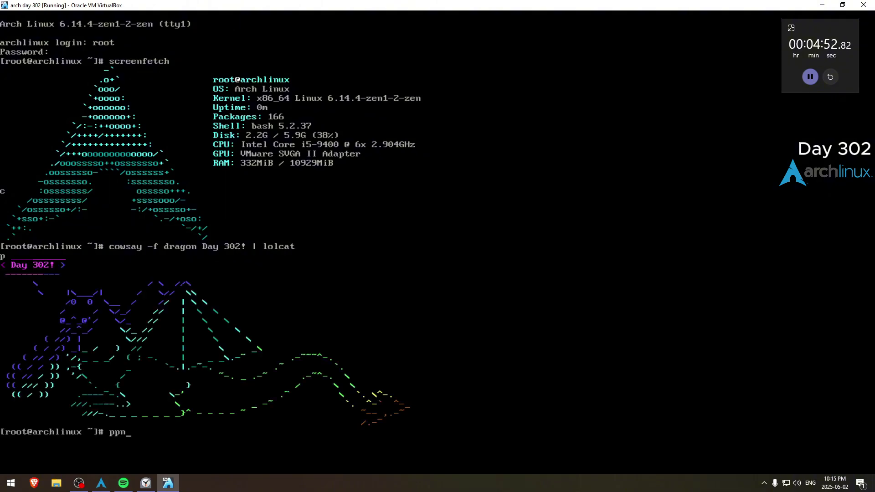
Step: Ping 1.1.1.1, stop it after one reply, and run 'shutdown now'
{"action": "key", "text": "BackSpace"}
{"action": "key", "text": "BackSpace"}
{"action": "type", "text": "ing 1.1.1."}
{"action": "type", "text": "1"}
{"action": "key", "text": "Return"}
{"action": "key", "text": "ctrl+c"}
{"action": "type", "text": "sh"}
{"action": "key", "text": "BackSpace"}
{"action": "type", "text": "hutd"}
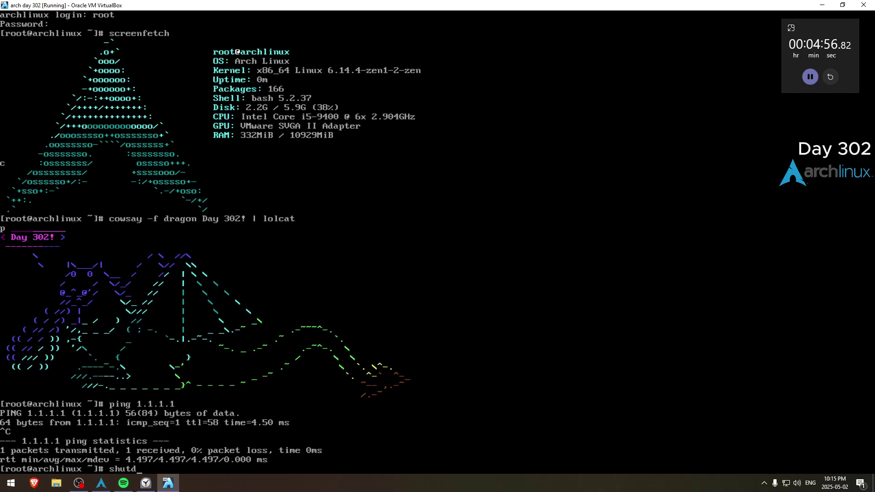
{"action": "type", "text": "own now"}
{"action": "key", "text": "Return"}
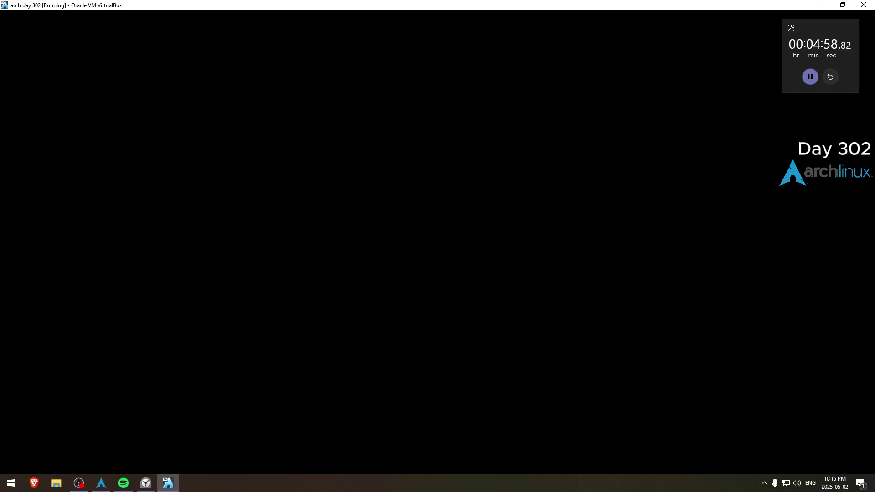